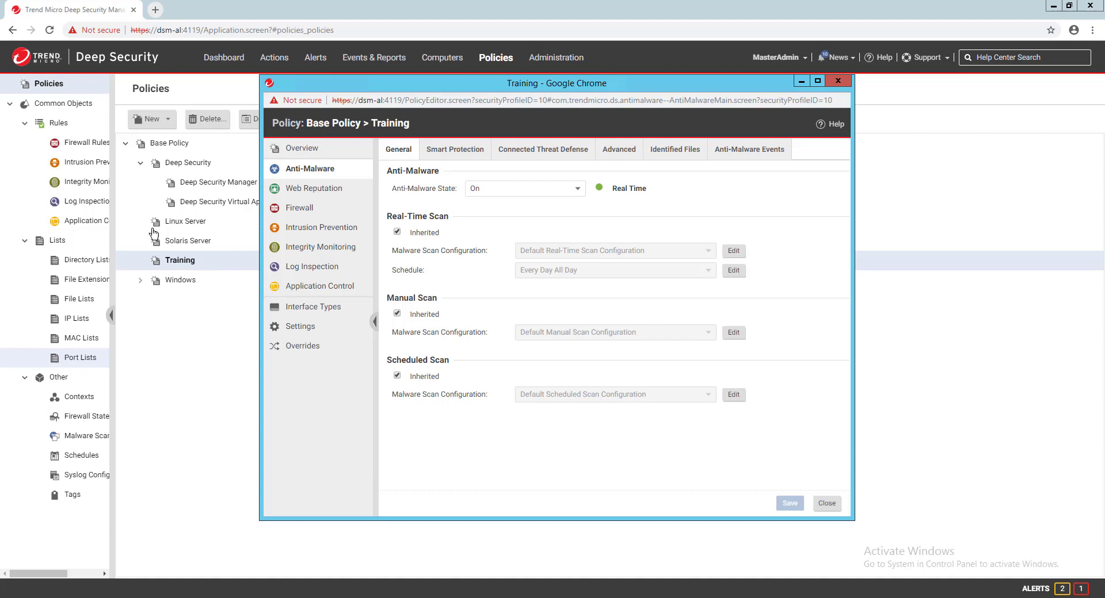
Stop inheriting real-time scan settings and create 'Training Scan Configuration' scanning known critical vulnerabilities only.
click(426, 233)
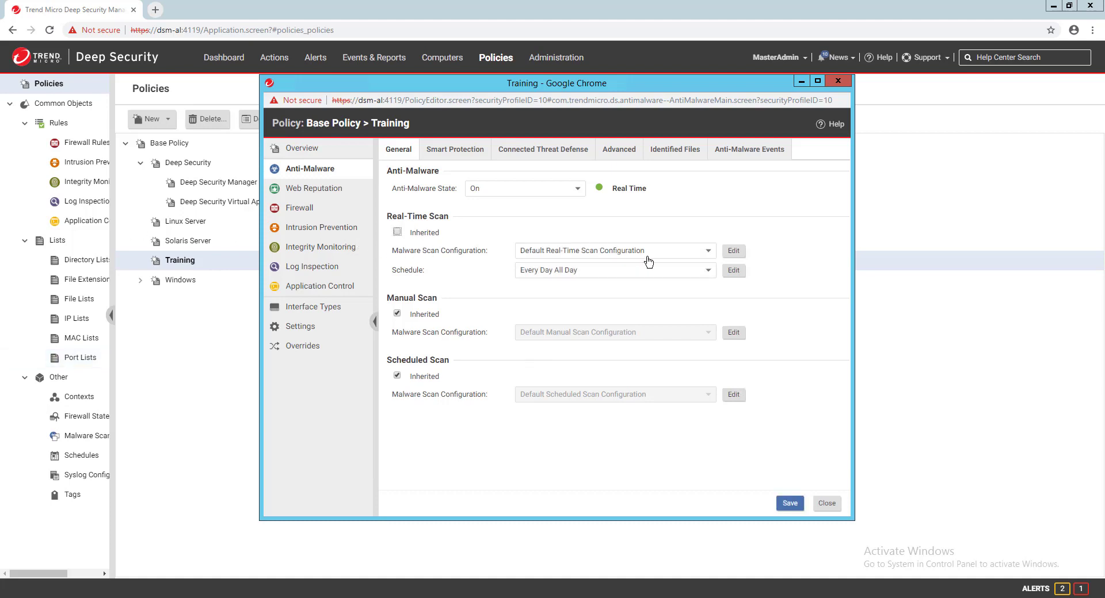
click(702, 251)
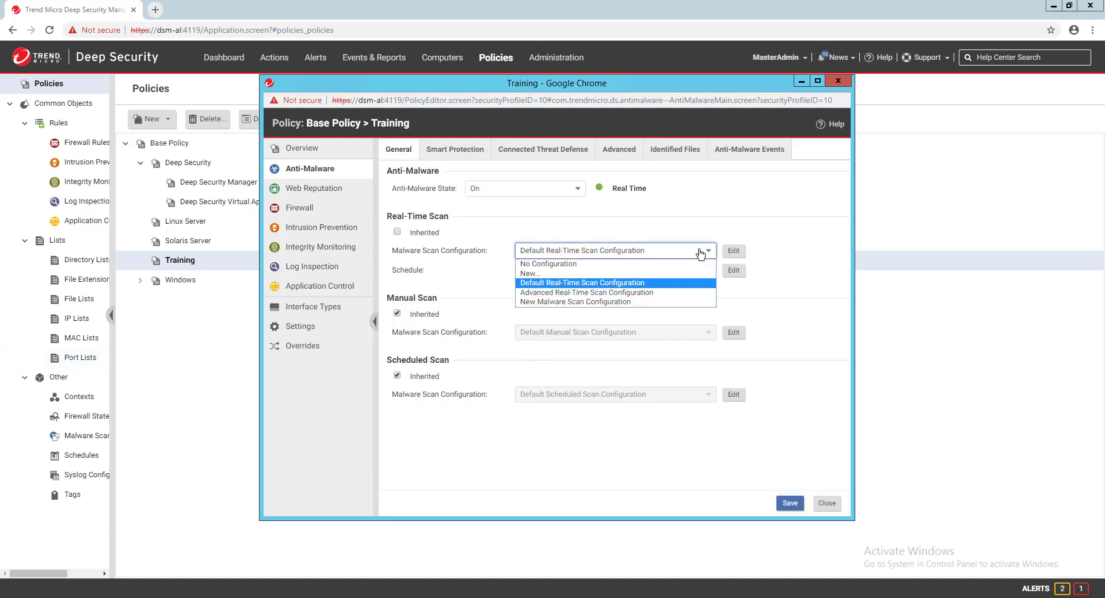
click(606, 274)
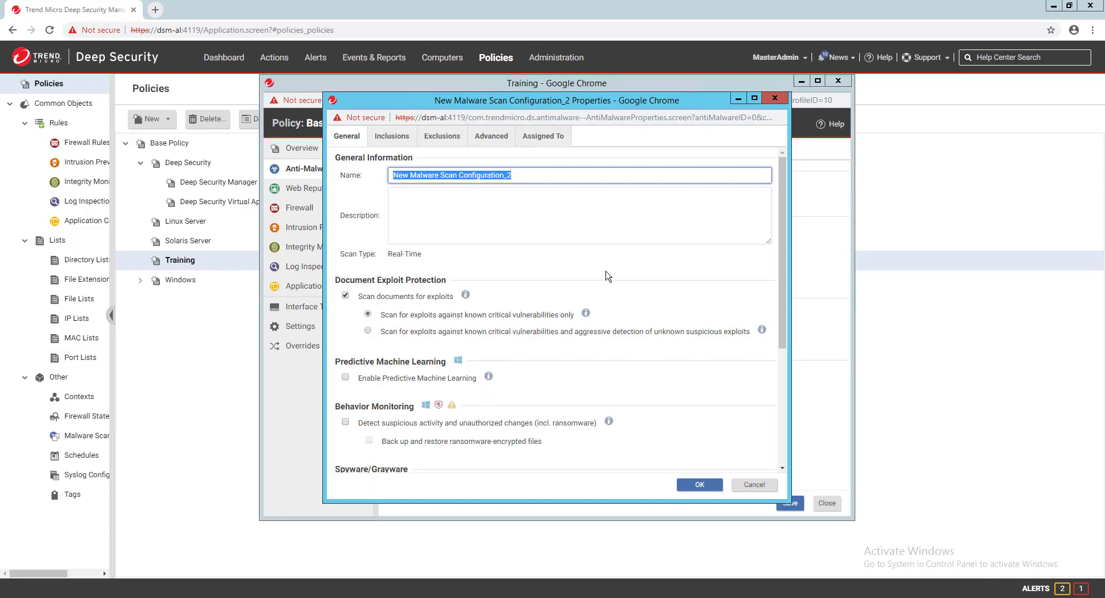
text(Training Scan Configuration)
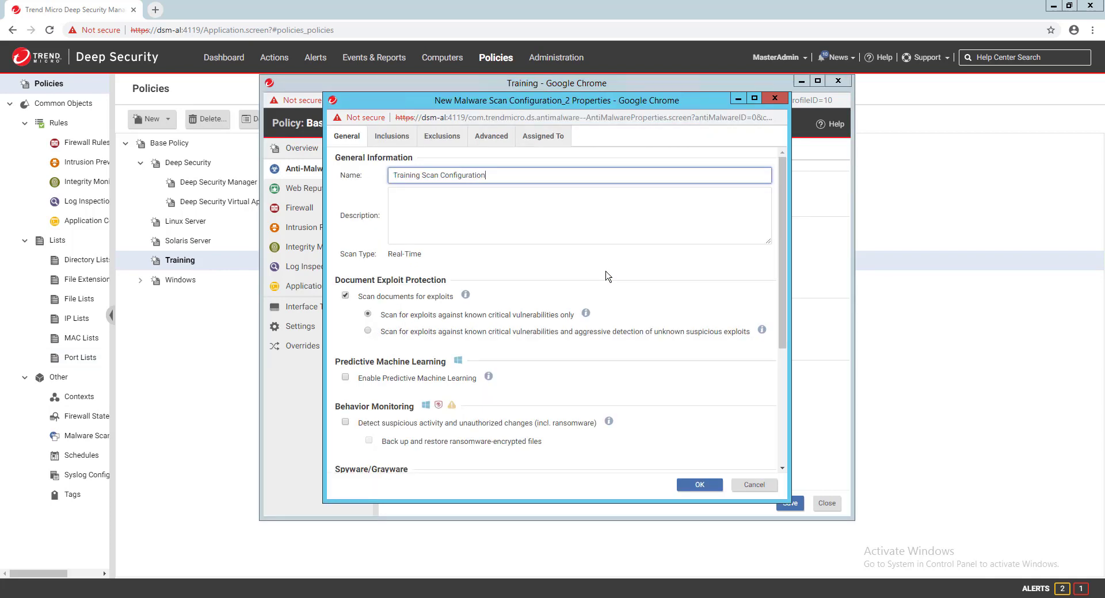
key(Tab)
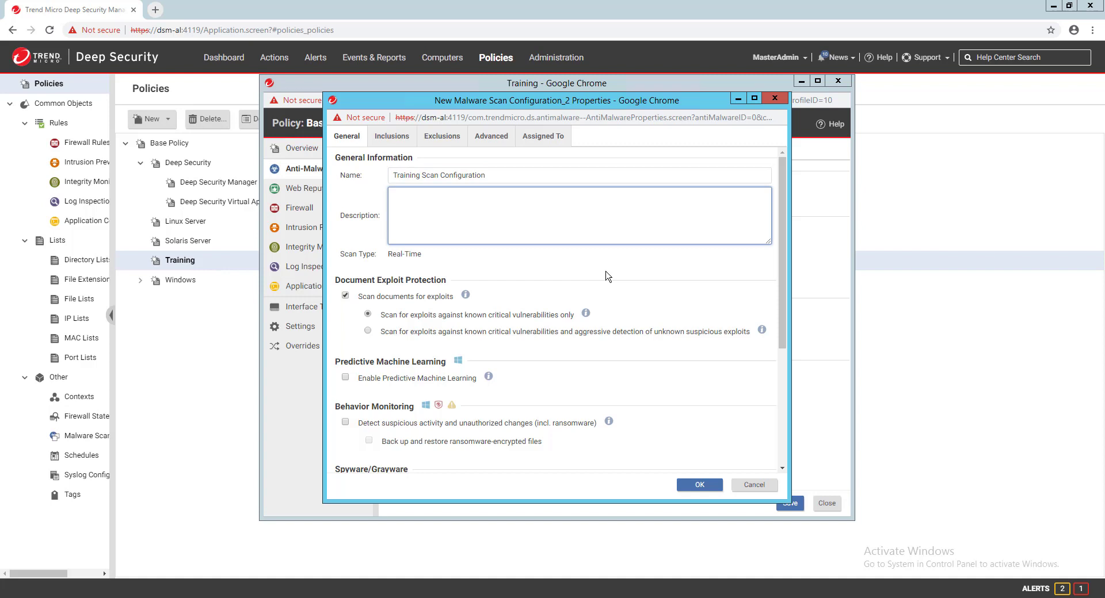
click(410, 334)
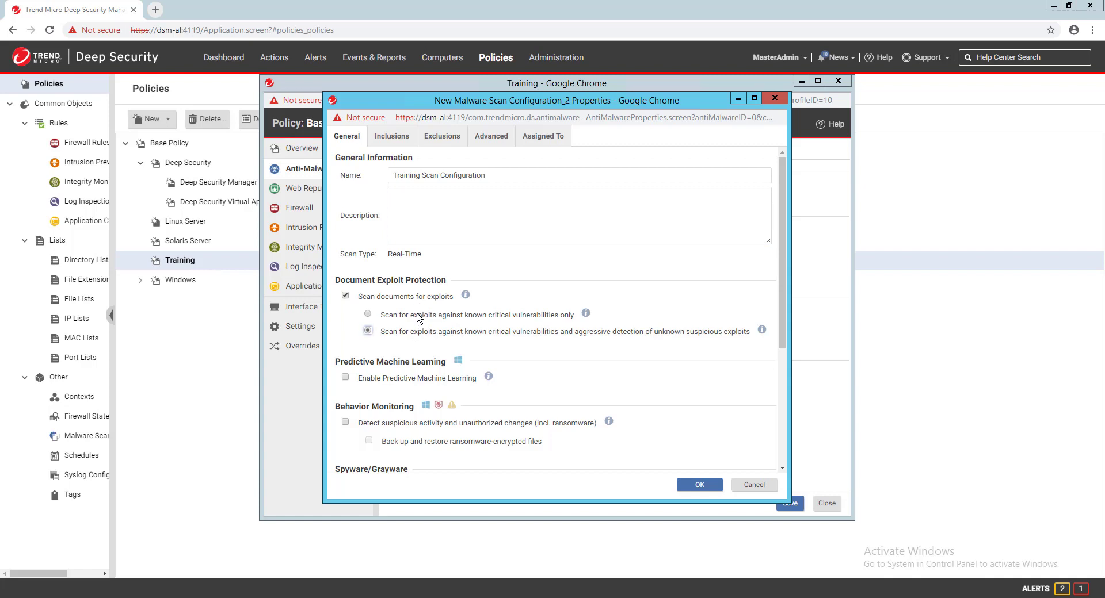
click(419, 316)
Leave predictive machine learning off, detect suspicious activity and unauthorized changes, and toggle ransomware file backup.
click(346, 379)
click(348, 378)
scroll(353, 383, down, 1)
click(346, 366)
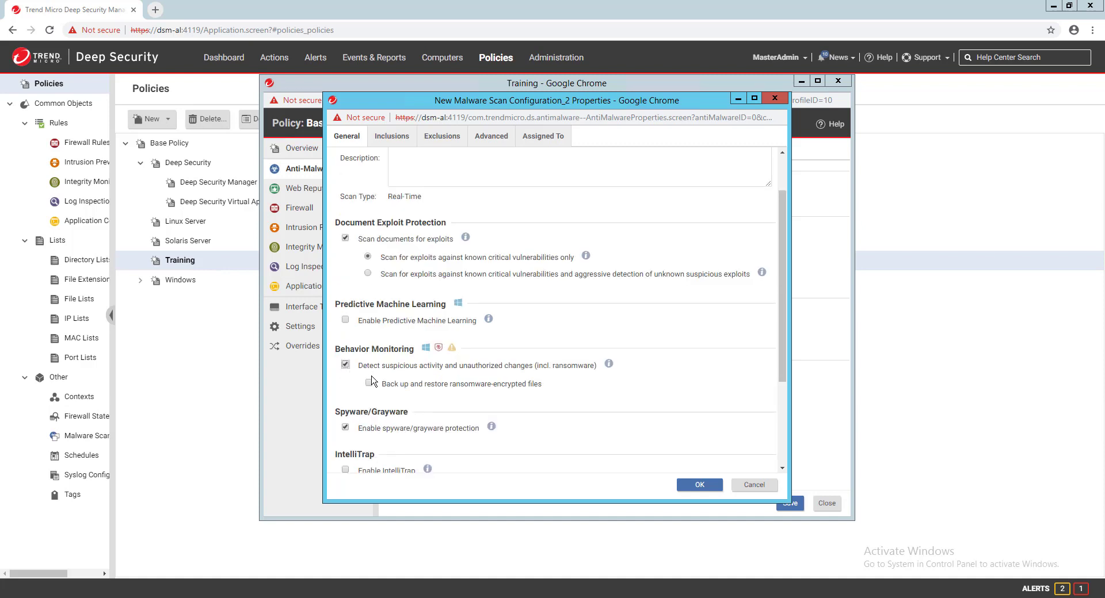
click(369, 384)
Keep spyware/grayware protection on, leave process memory scanning off, and toggle the Alert option.
scroll(617, 413, down, 2)
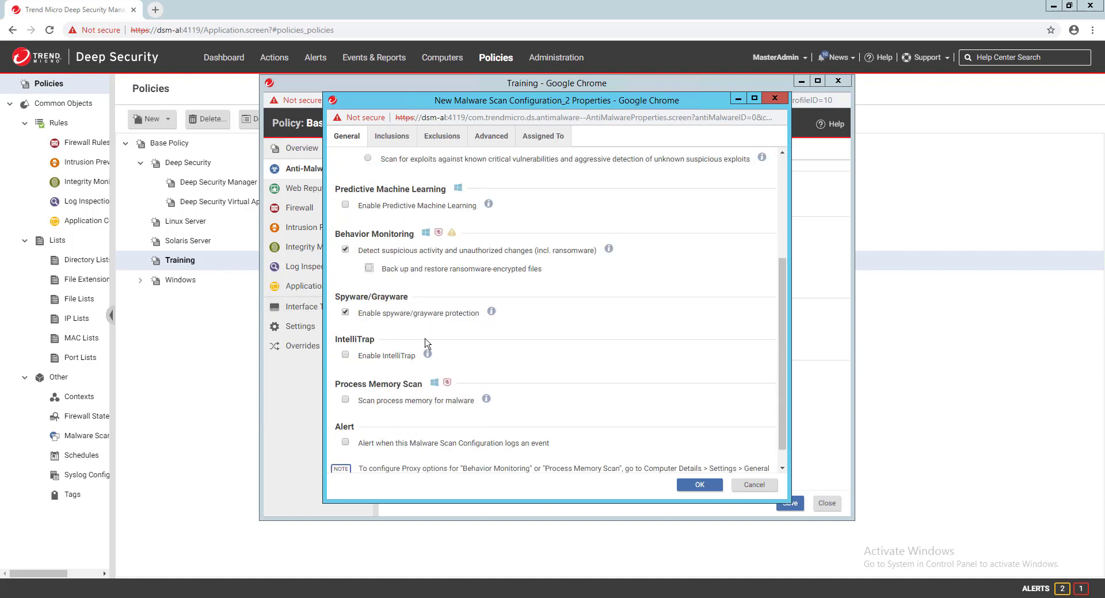
click(345, 313)
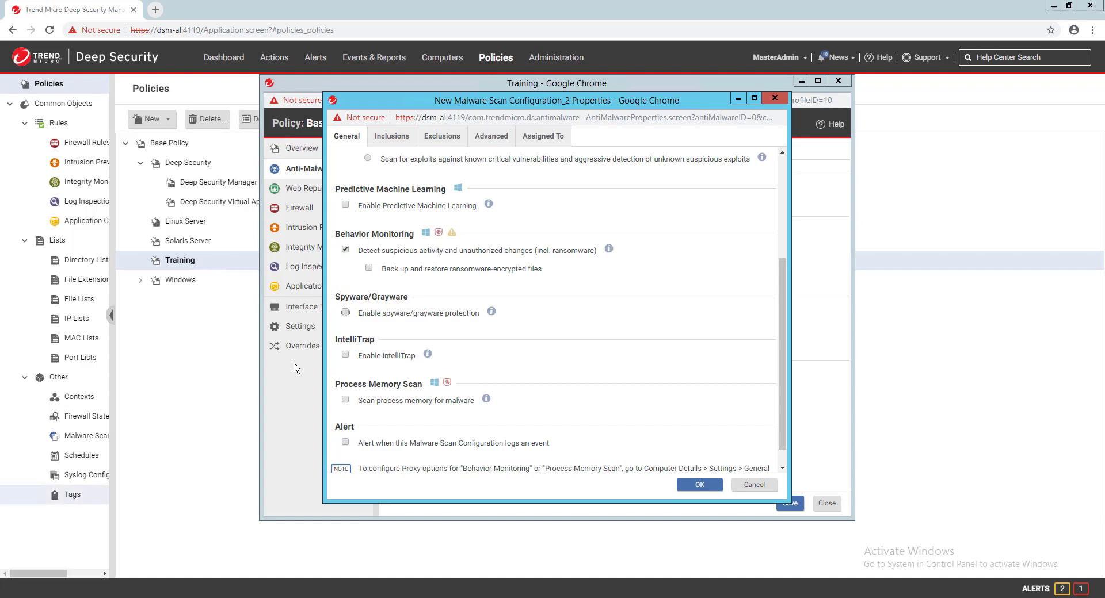
click(345, 312)
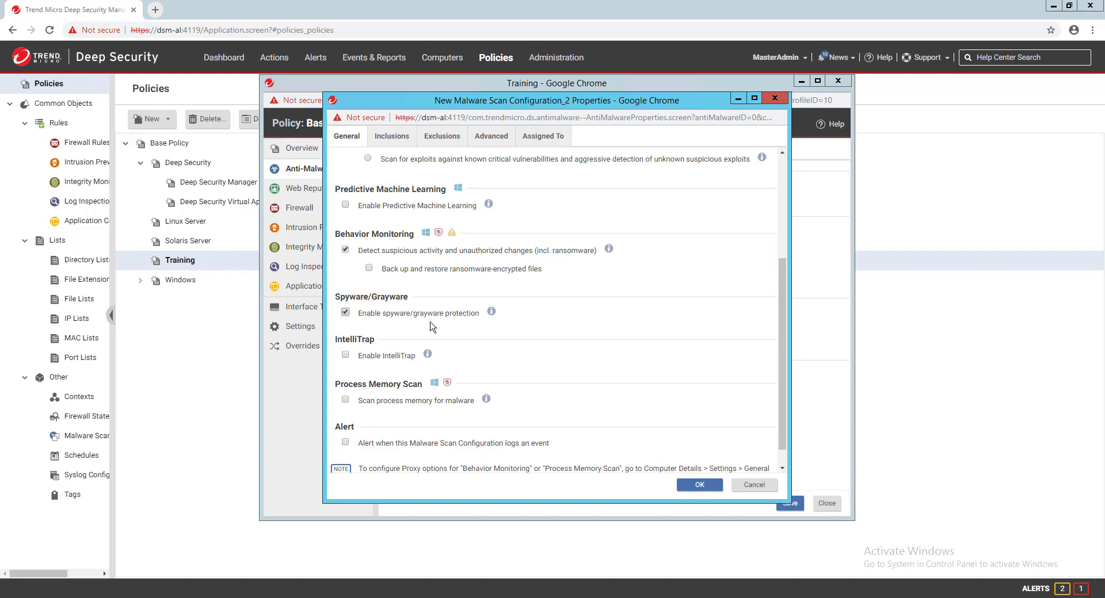
click(345, 355)
scroll(347, 372, down, 1)
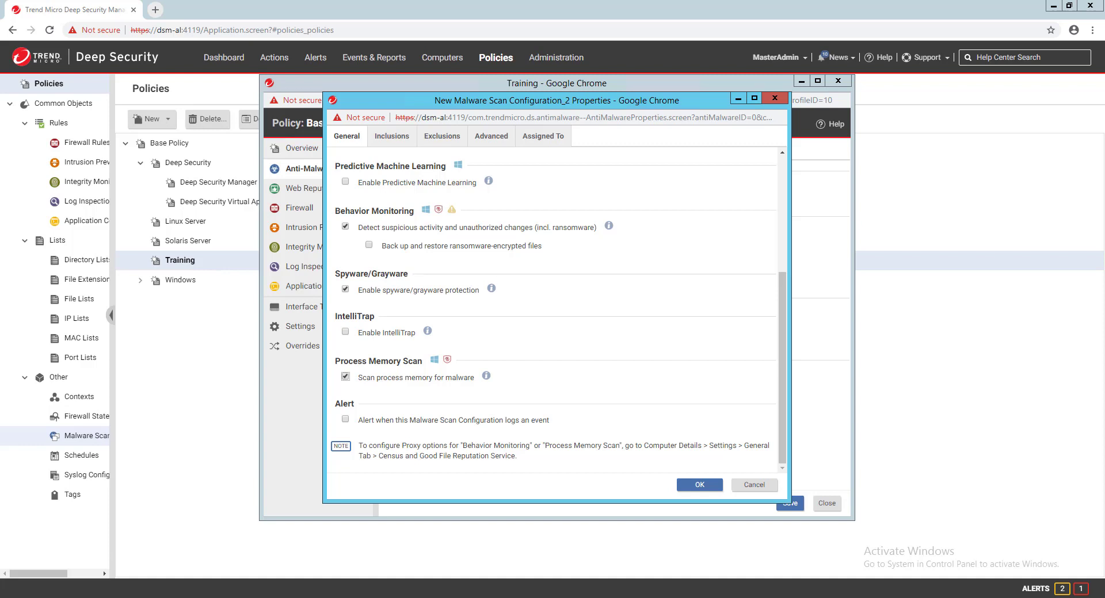
click(346, 377)
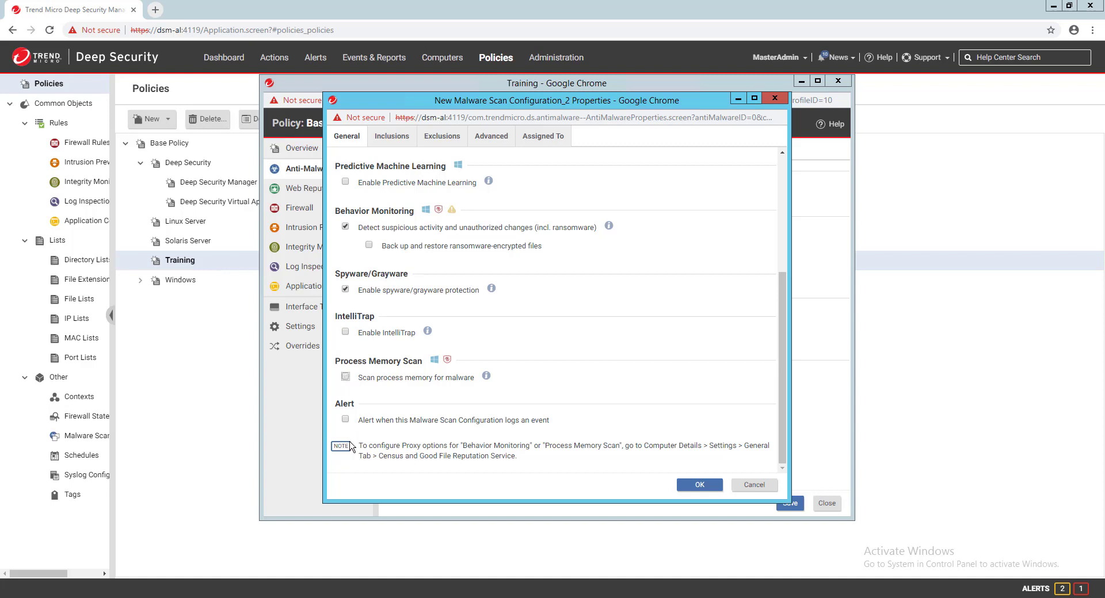
click(346, 420)
In advanced settings, scan only during write, include compressed files, and keep OLE layers at 3.
click(491, 136)
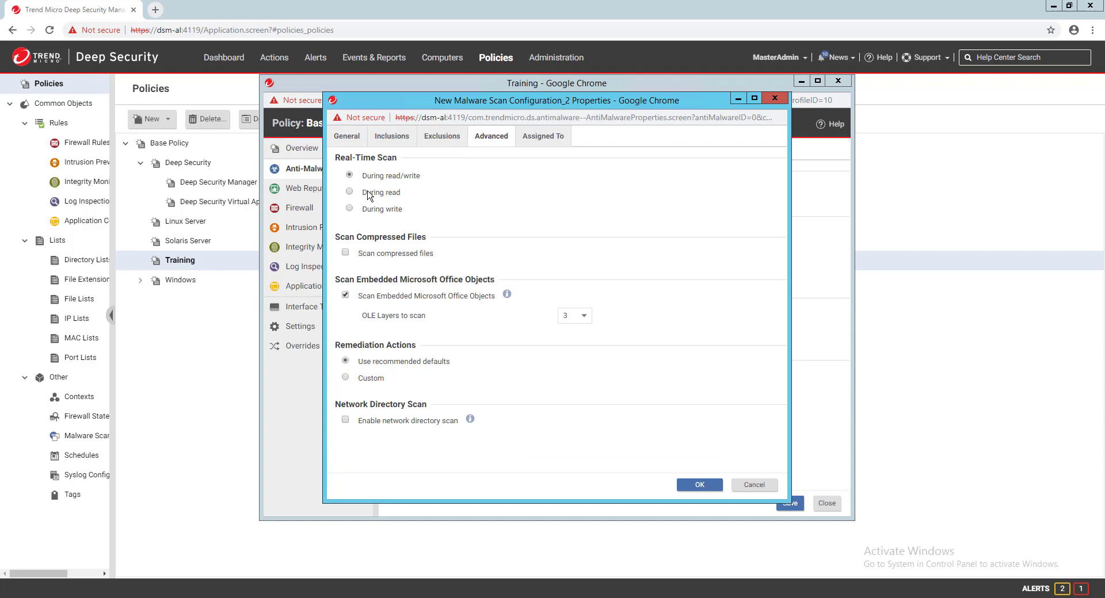
click(349, 208)
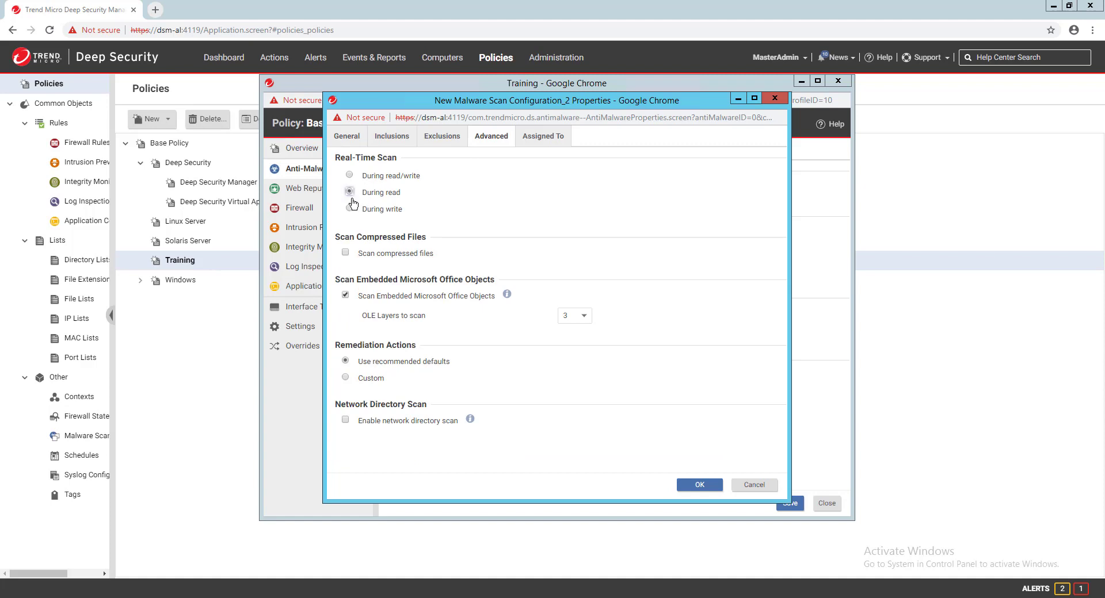
click(345, 253)
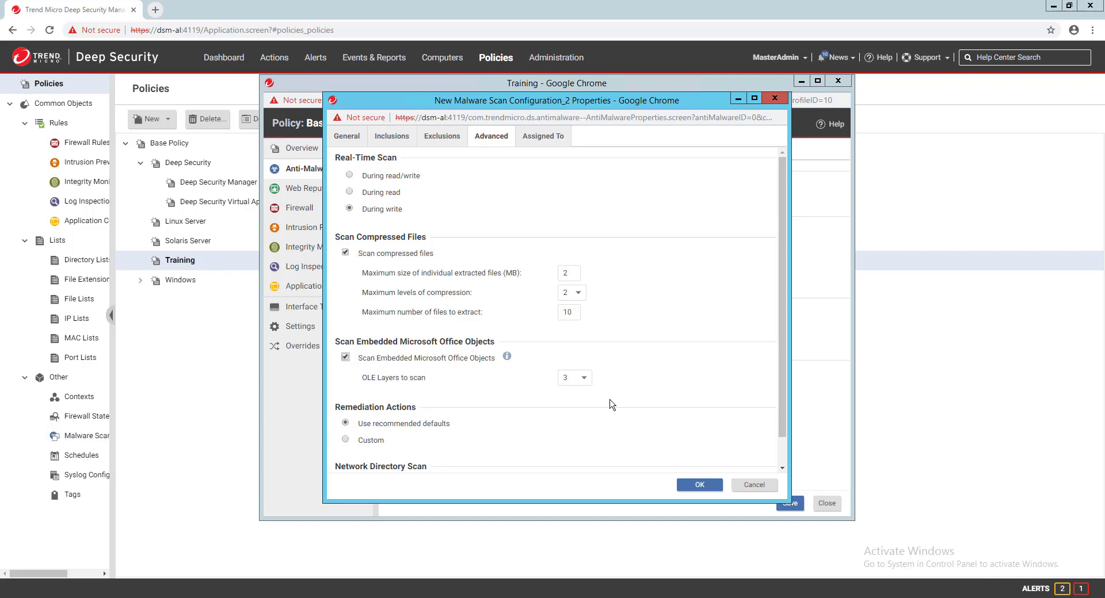
click(584, 380)
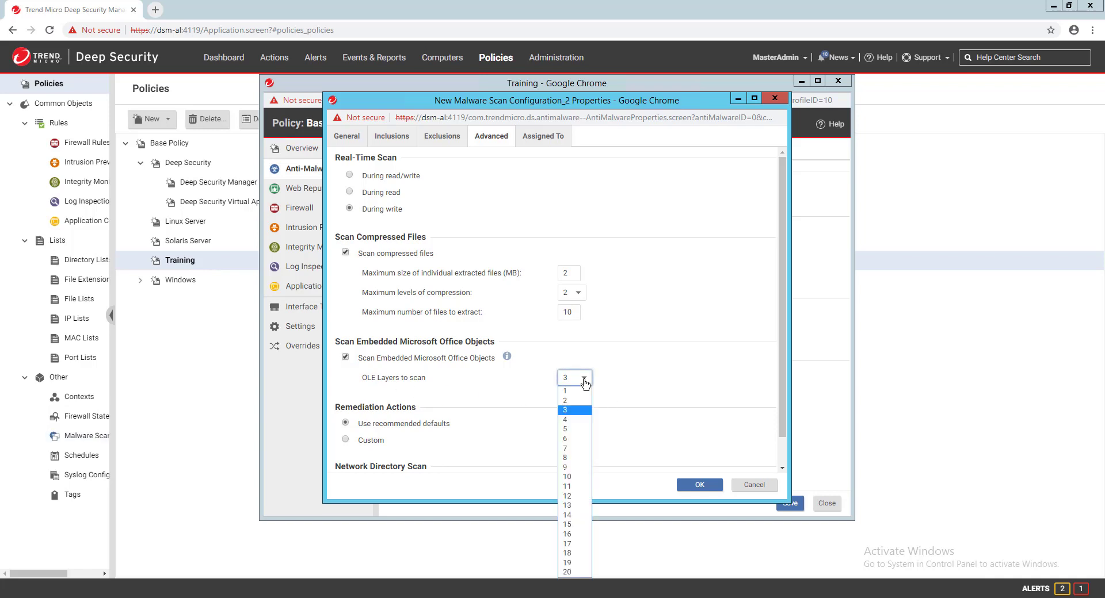
click(583, 380)
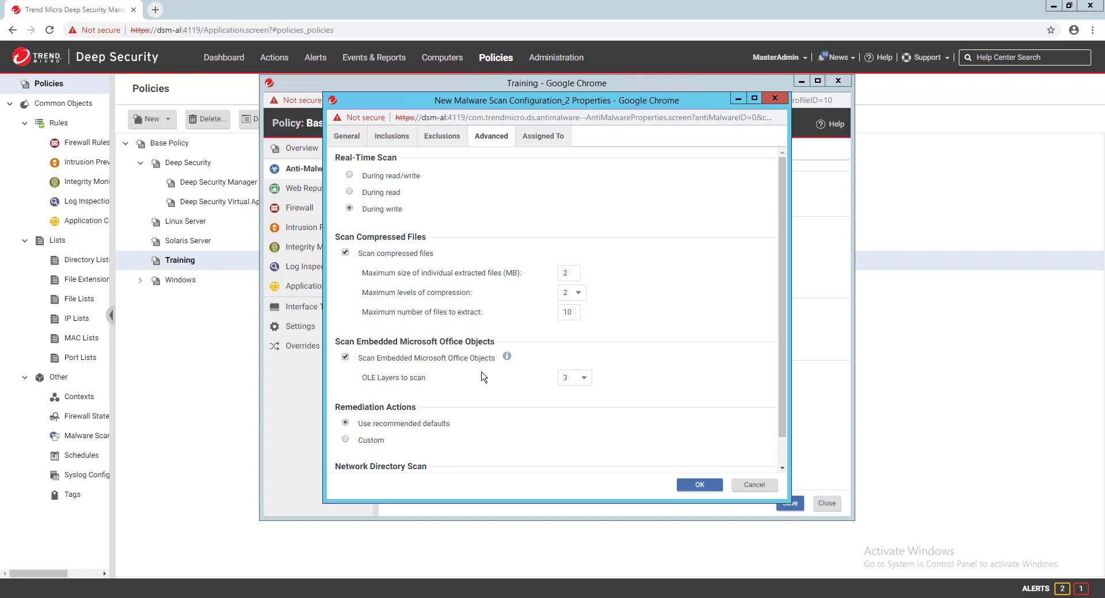
scroll(483, 377, down, 1)
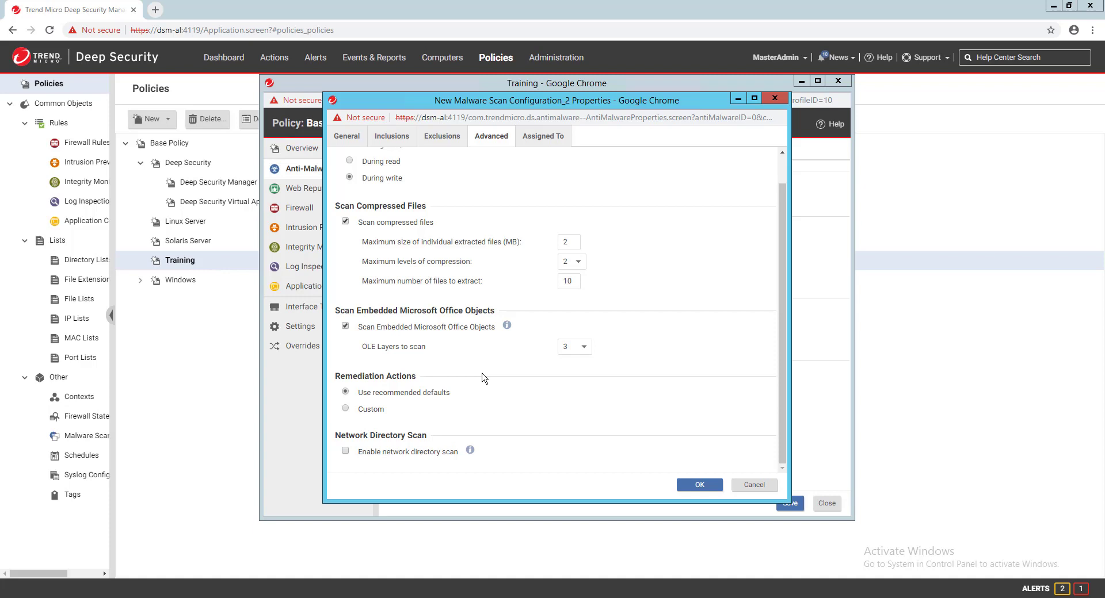
Choose custom remediation actions and enable network directory scanning.
click(376, 410)
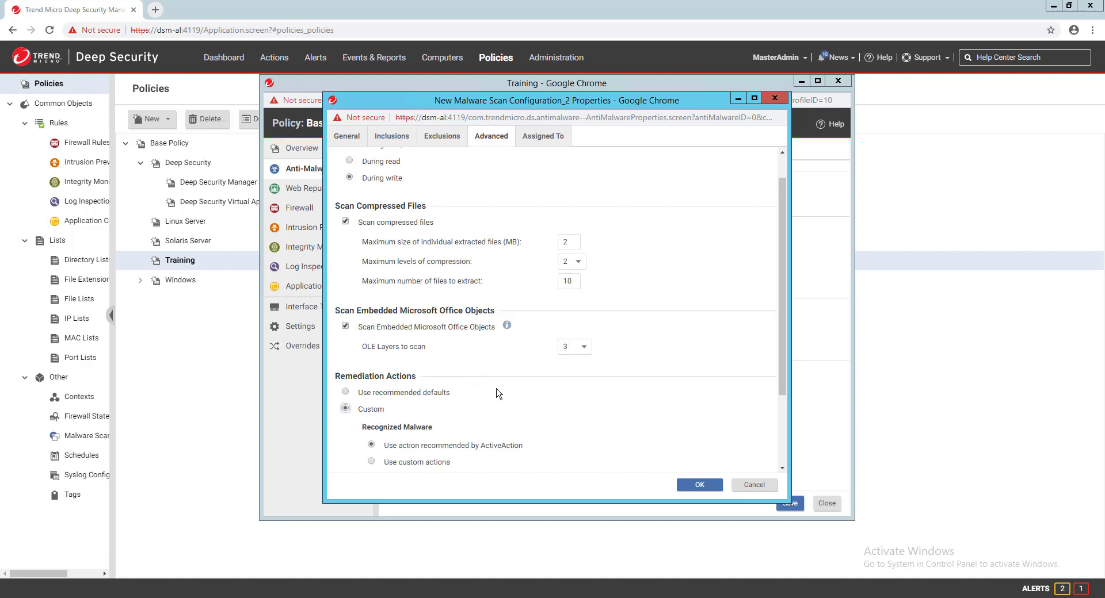
scroll(498, 394, down, 1)
scroll(546, 381, down, 1)
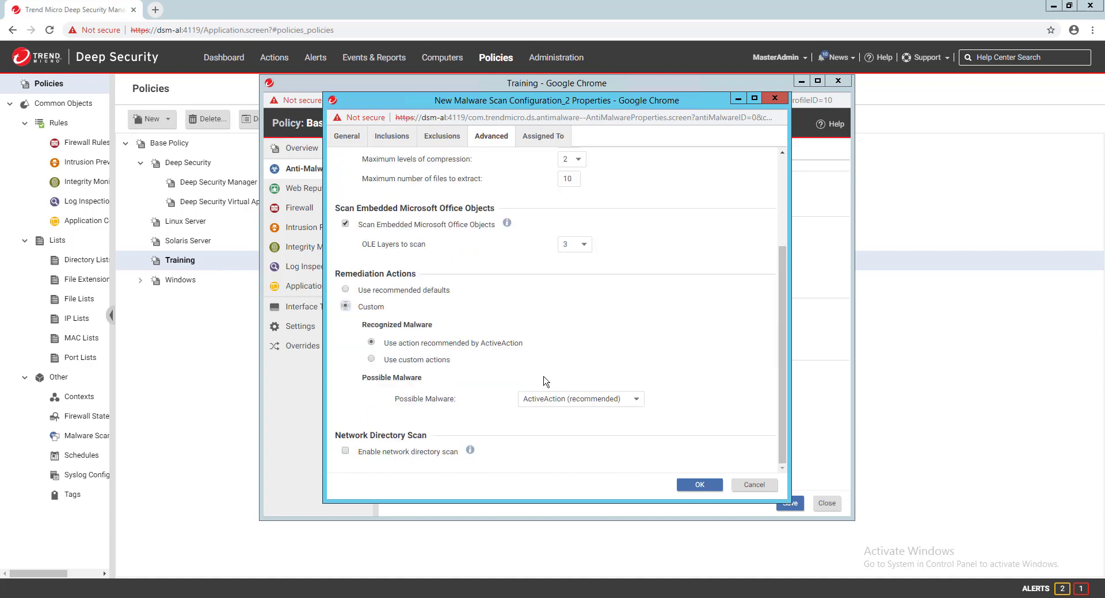
click(345, 454)
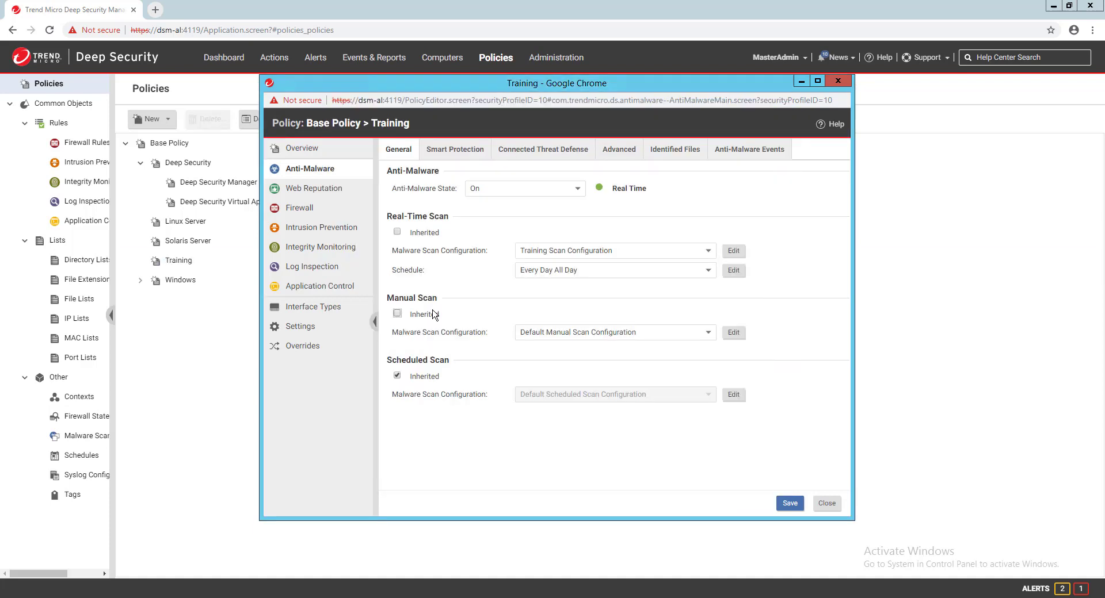
Open the Default Manual Scan Configuration's advanced settings, showing High CPU usage and 3 OLE layers.
click(740, 335)
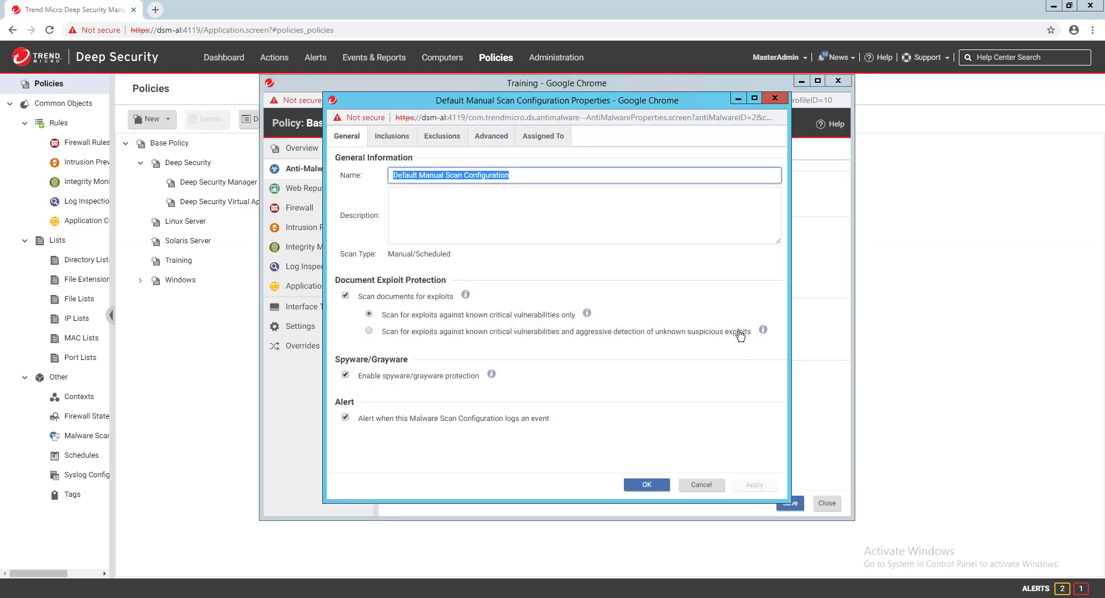
click(686, 318)
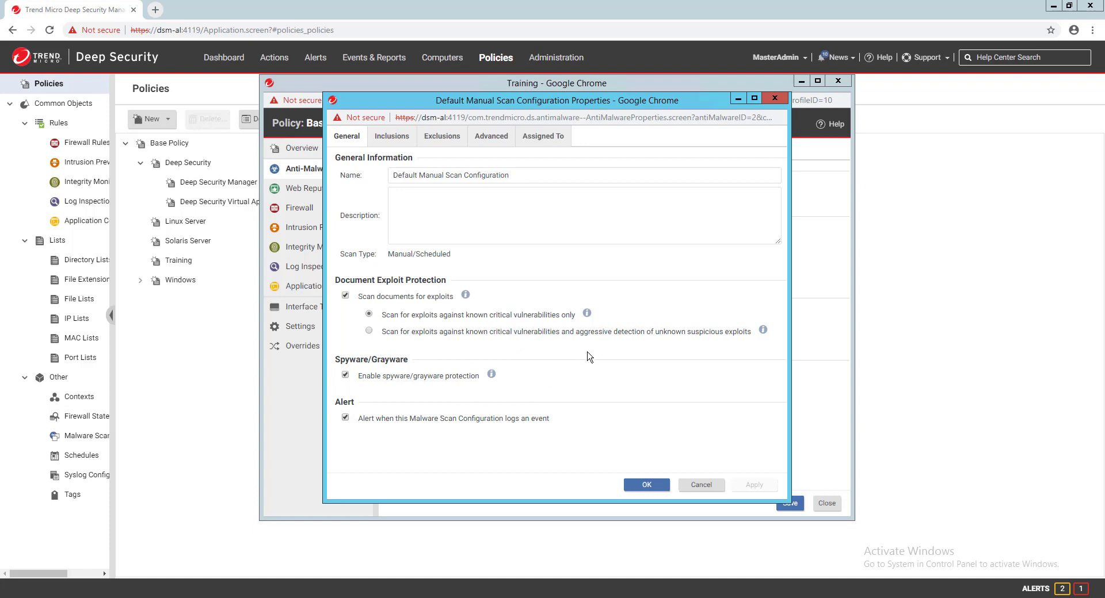
click(491, 138)
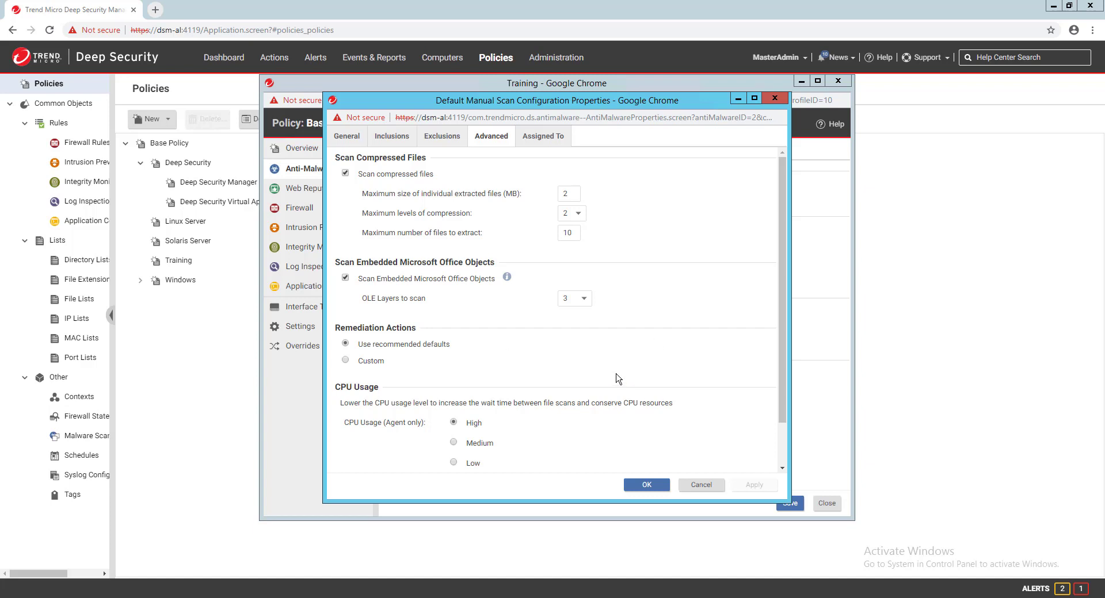
scroll(617, 379, down, 1)
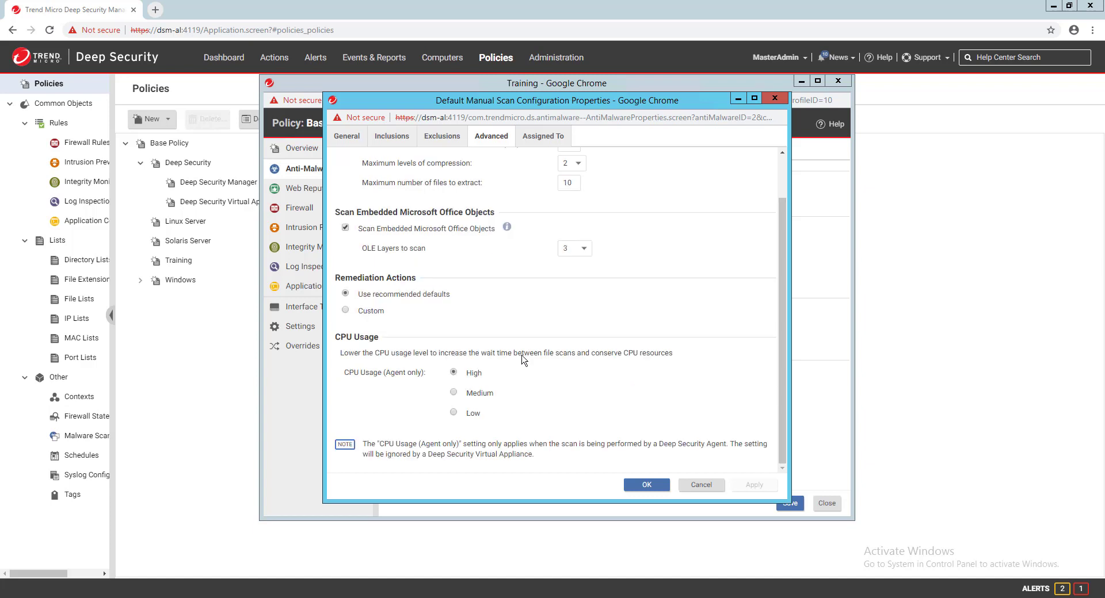